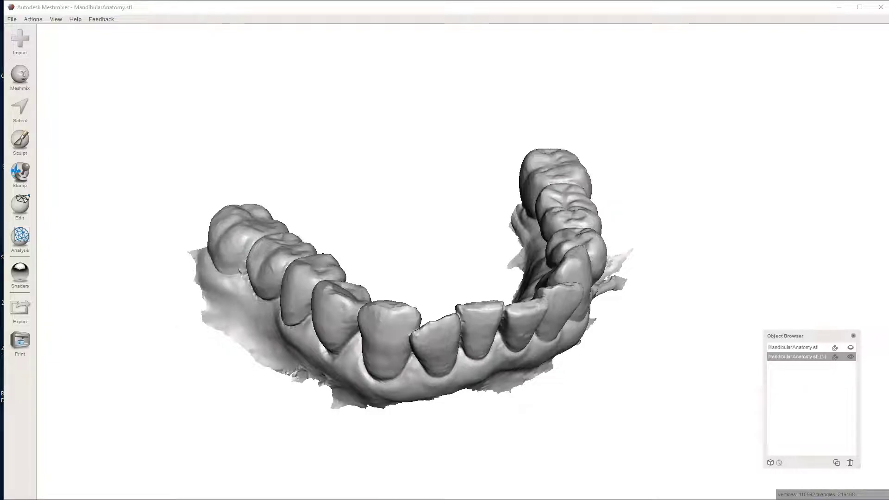
Step: Examine the mandibular scan from the cheek and tongue sides, including the missing gum surface below the back molars
right_click_drag(612, 463, 600, 426)
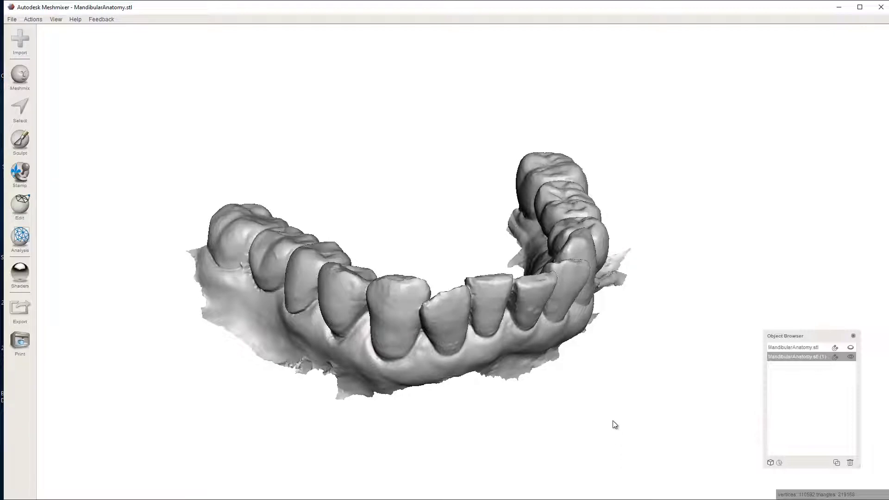
right_click_drag(563, 427, 370, 270)
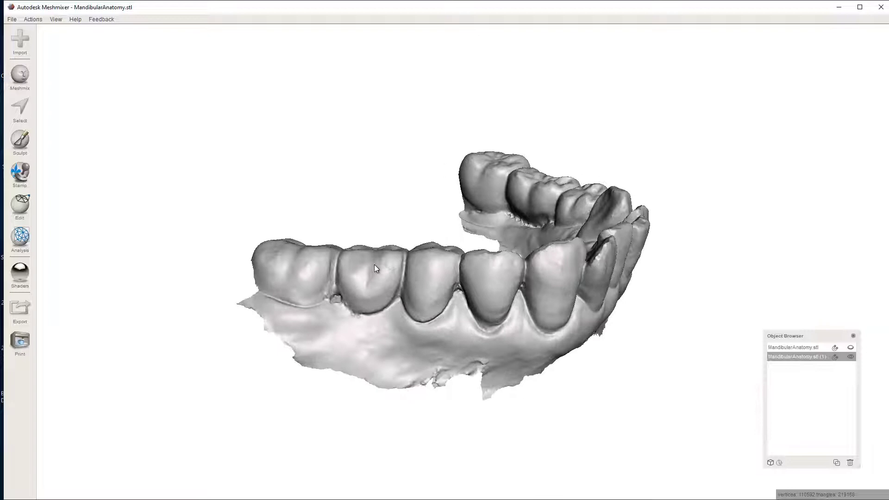
right_click_drag(390, 308, 379, 276)
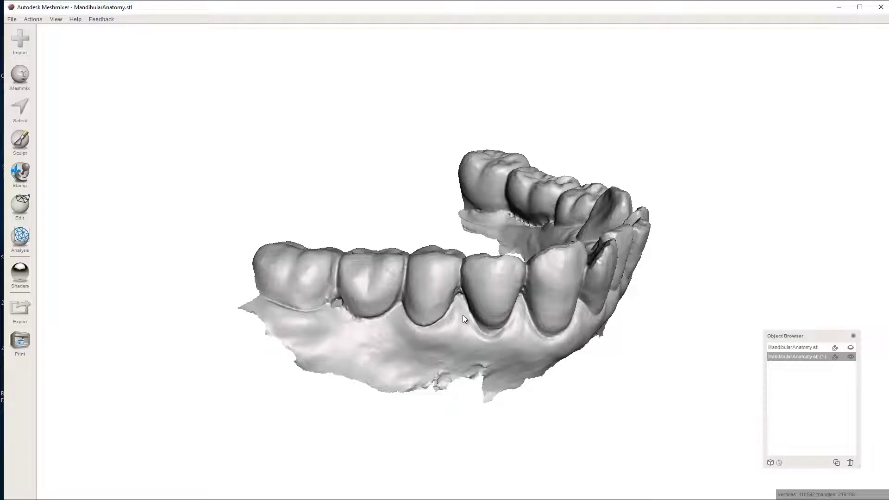
right_click_drag(463, 317, 361, 273)
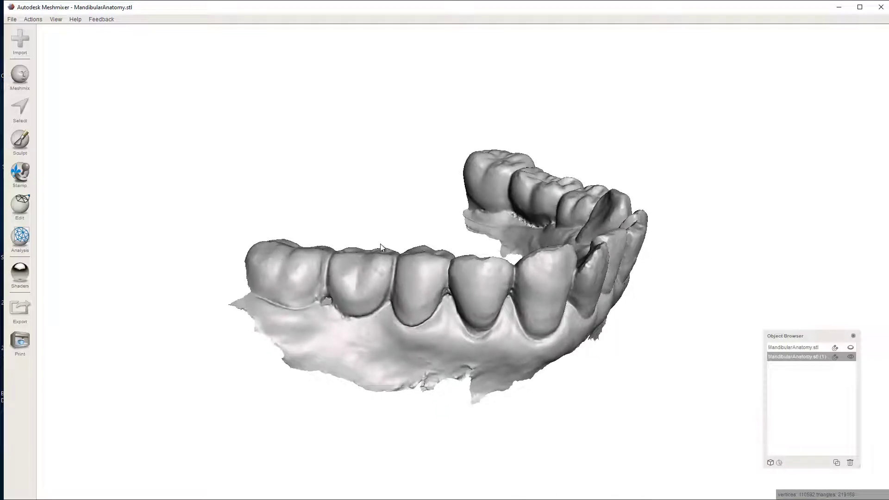
right_click_drag(397, 332, 375, 312)
right_click_drag(435, 329, 542, 208)
scroll(481, 327, "up", 5)
right_click_drag(481, 330, 576, 332)
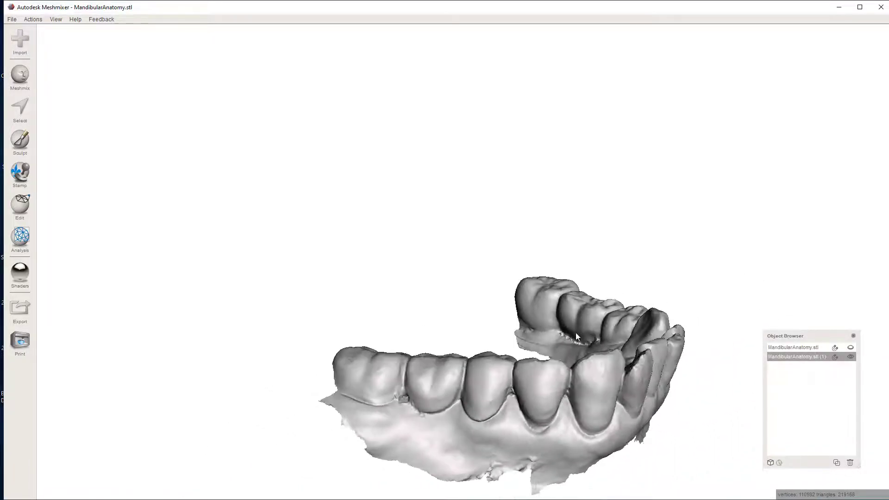
right_click_drag(590, 384, 415, 375)
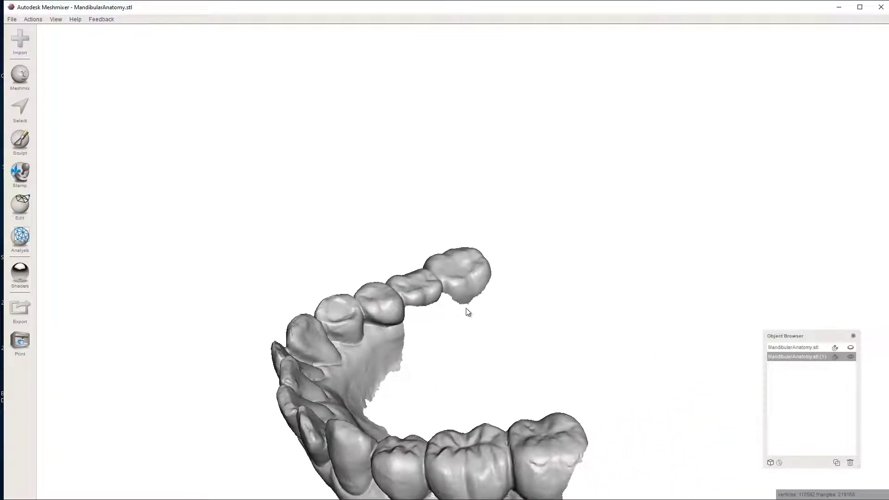
mouse_move(413, 335)
right_mouse_down()
mouse_move(423, 319)
mouse_move(426, 340)
right_mouse_up()
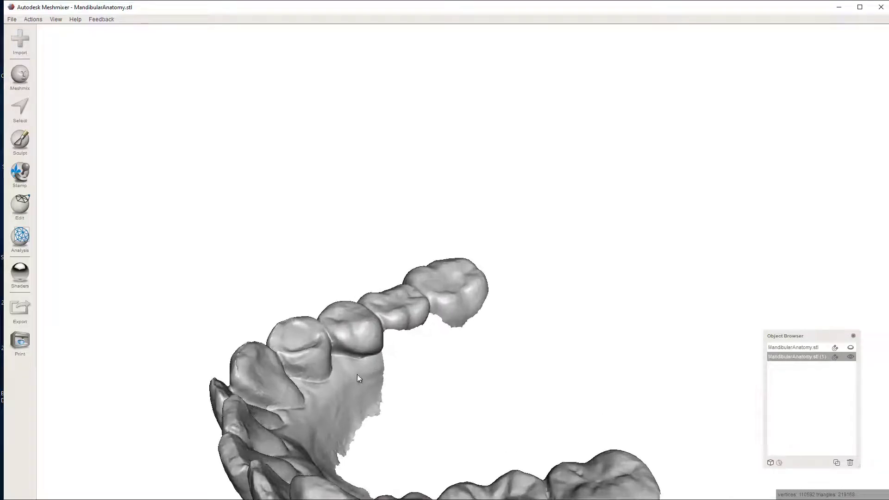
right_click_drag(439, 409, 359, 389)
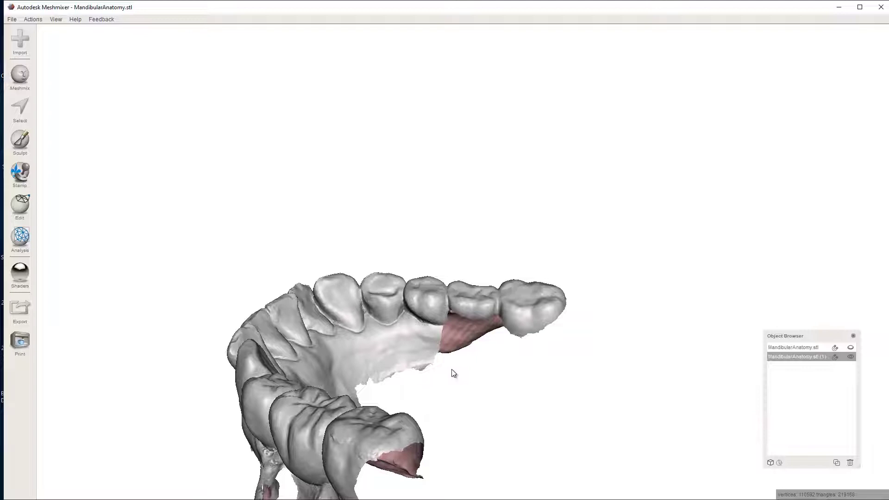
right_click_drag(452, 371, 501, 304)
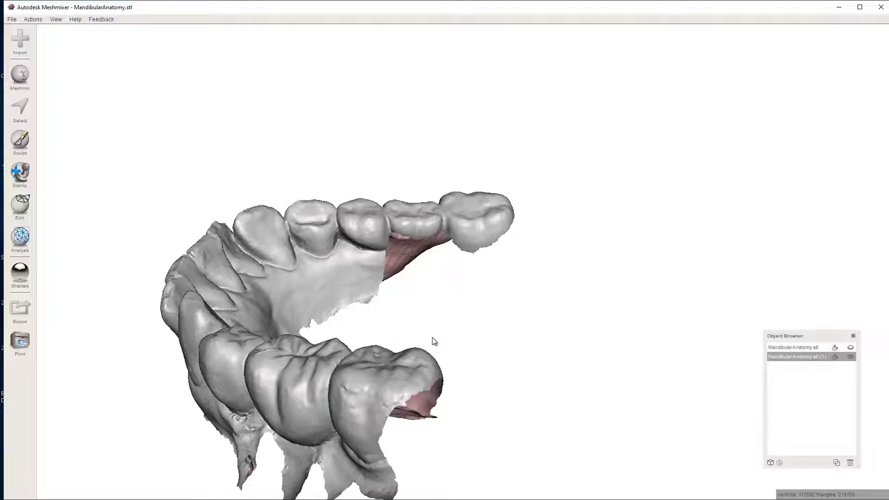
Step: Bridge the tongue-side gum edge to the last molar's lower edge across the open gap, with Refine at 50
left_click(19, 109)
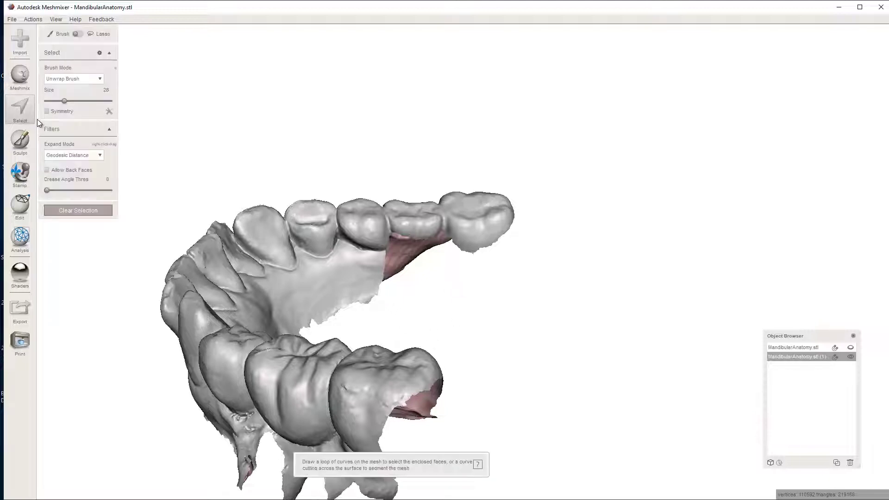
left_click(383, 259)
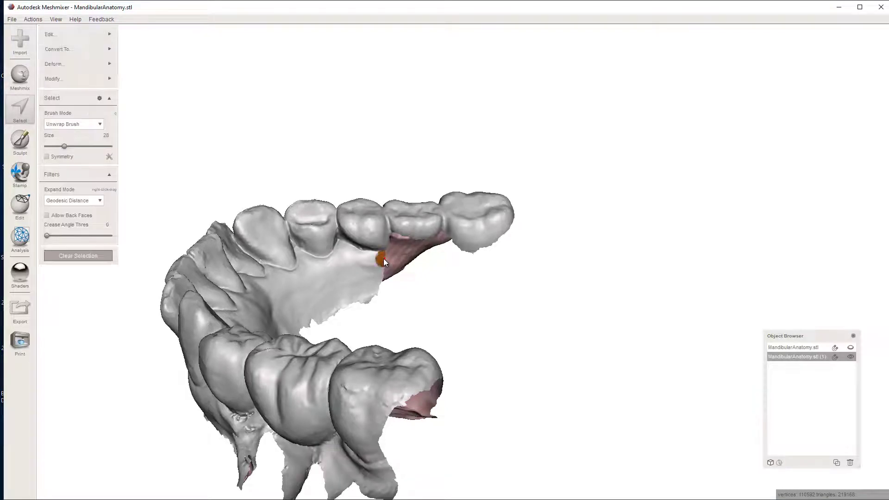
left_click(469, 249)
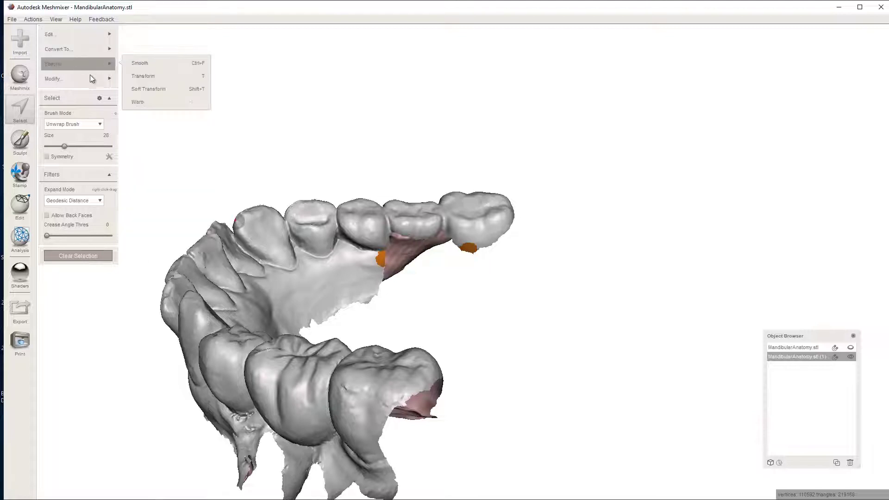
mouse_move(95, 82)
mouse_move(88, 34)
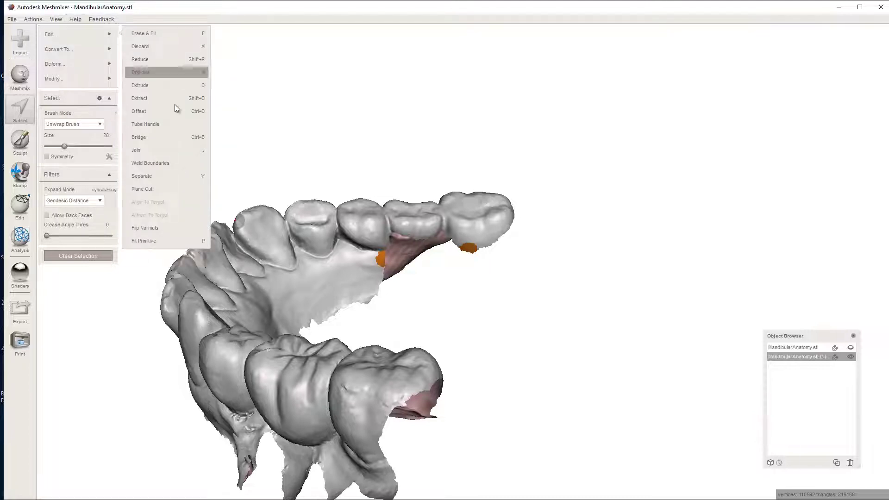
left_click(157, 137)
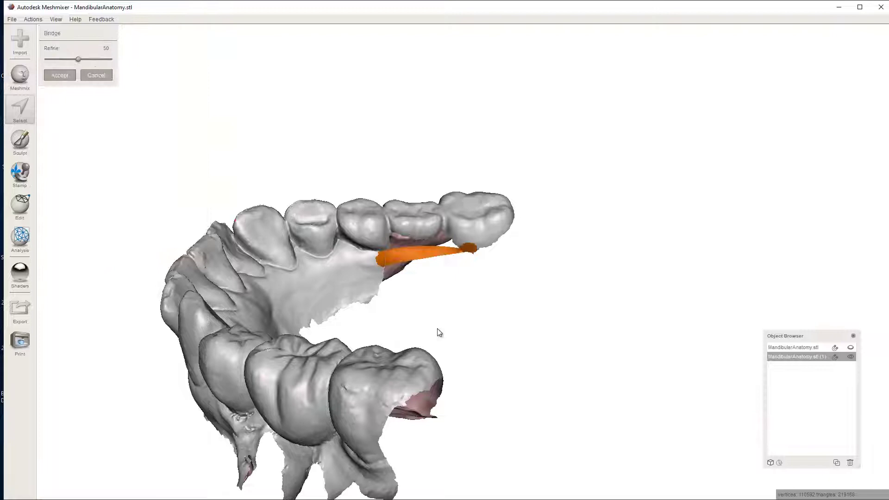
right_click_drag(436, 331, 382, 290)
left_click(65, 77)
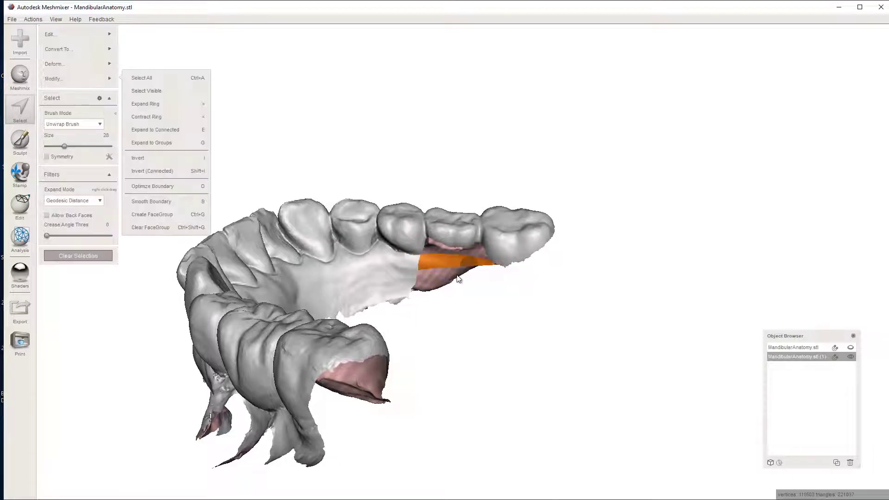
right_click_drag(467, 273, 492, 253)
key("Escape")
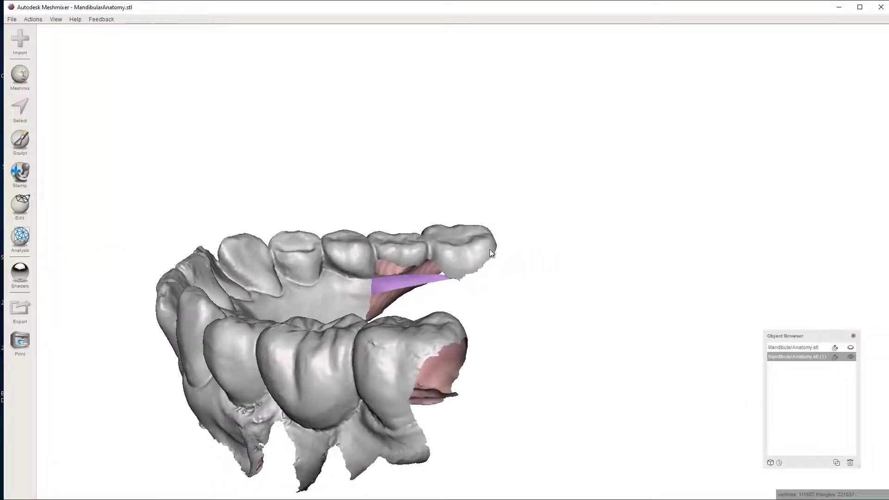
Step: Fill the enclosed hole between the new bridge and the molar using Inspector with the Smooth Fill mode
left_click(21, 238)
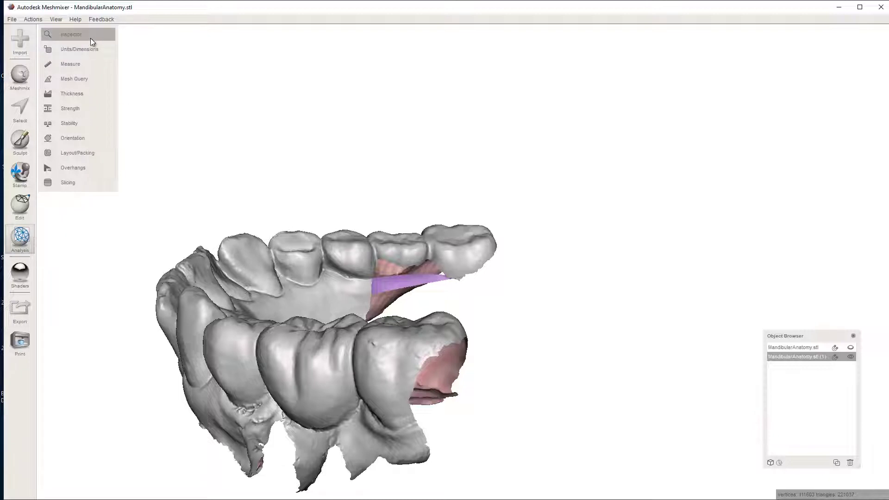
left_click(90, 38)
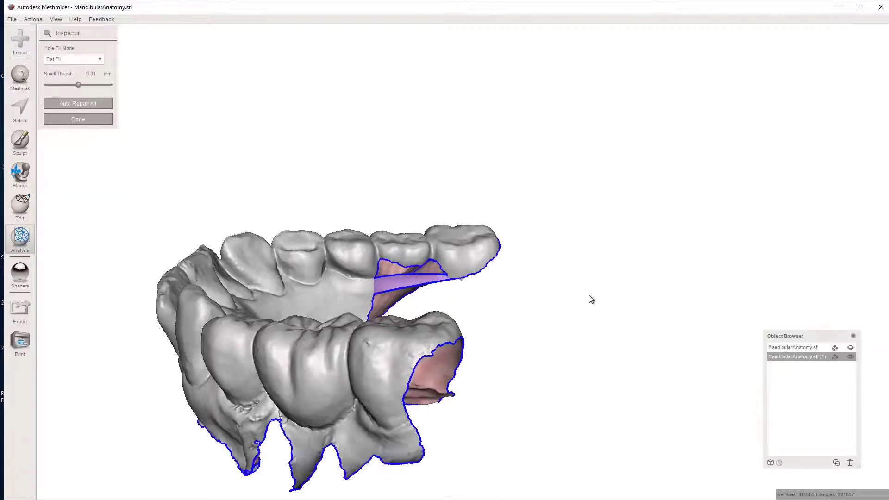
right_click_drag(590, 297, 487, 417)
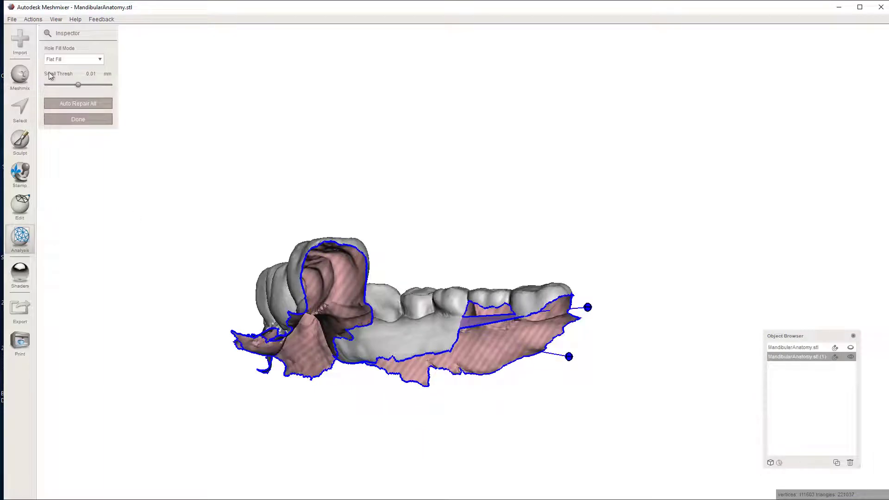
right_click_drag(570, 171, 555, 242)
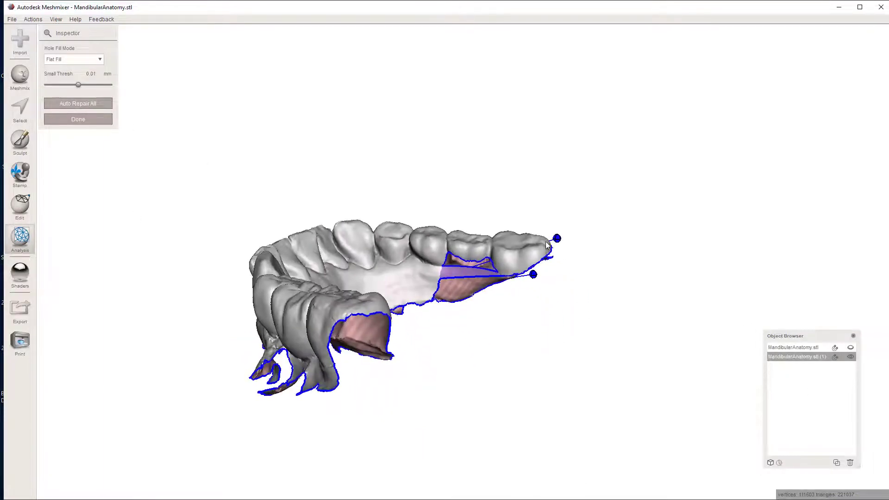
scroll(556, 241, "up", 5)
scroll(556, 242, "down", 2)
right_click_drag(653, 293, 610, 247)
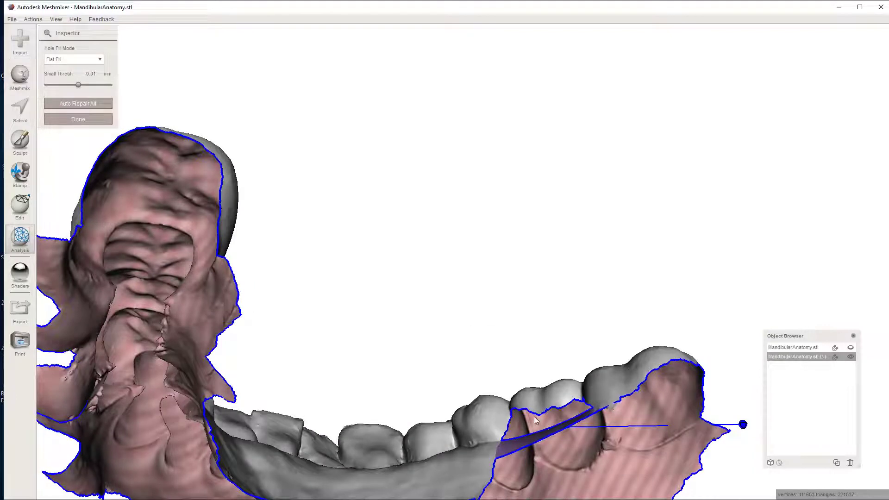
right_click_drag(559, 389, 474, 324)
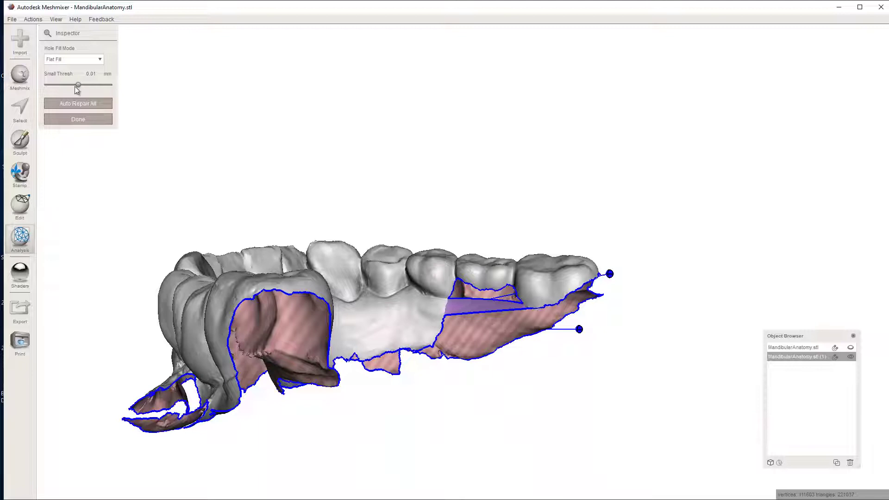
left_click(67, 58)
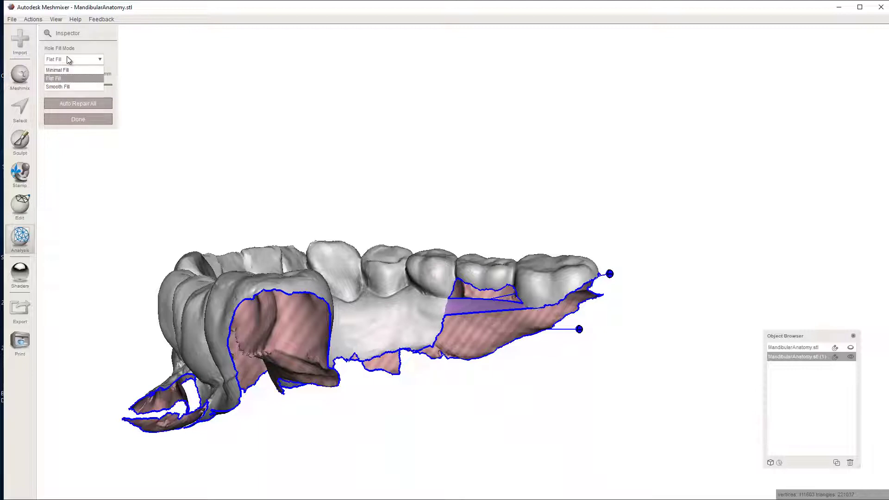
left_click(69, 87)
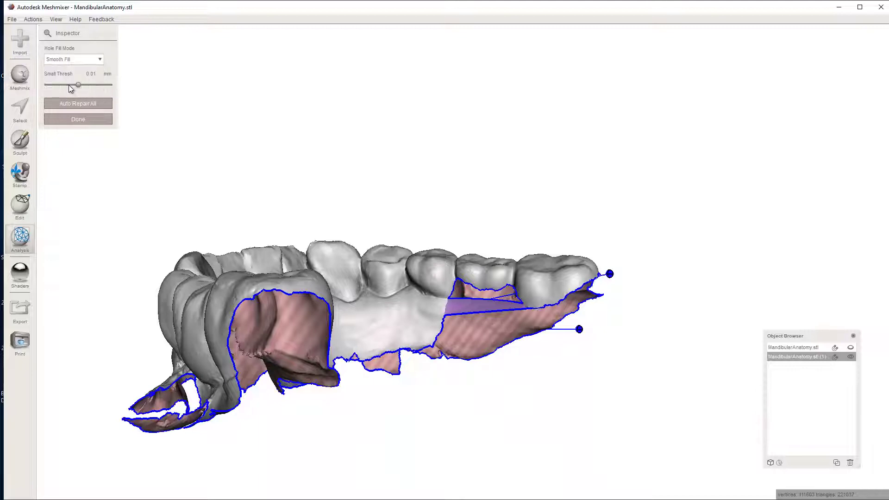
left_click(608, 274)
mouse_move(624, 294)
right_mouse_down()
mouse_move(479, 252)
mouse_move(482, 265)
mouse_move(471, 244)
right_mouse_up()
left_click(51, 119)
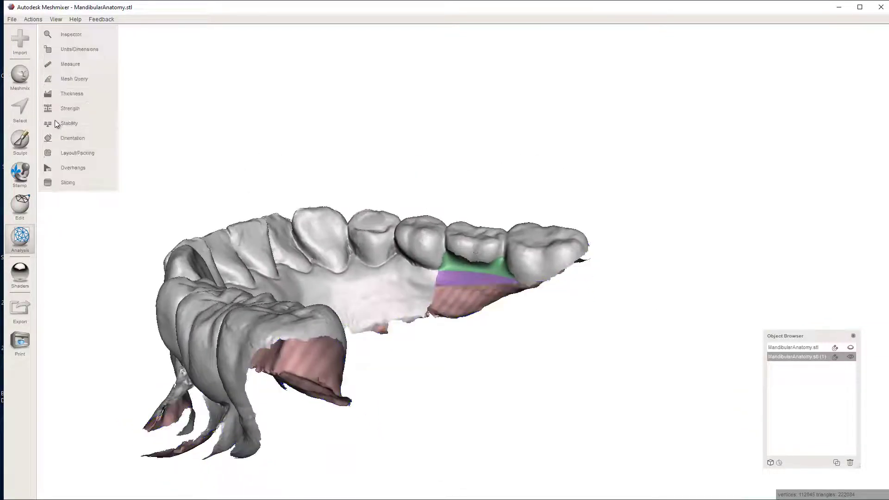
Step: Select the whole repaired mesh and clear its face groups, including those of the bridge and hole fill
scroll(424, 308, "up", 8)
scroll(425, 290, "down", 5)
right_click_drag(498, 284, 466, 312)
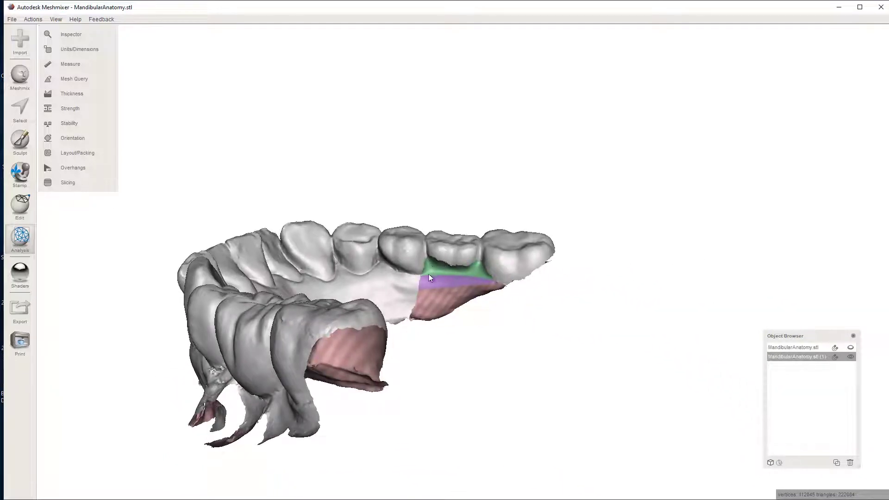
right_click_drag(491, 284, 465, 316)
right_click_drag(520, 392, 455, 275)
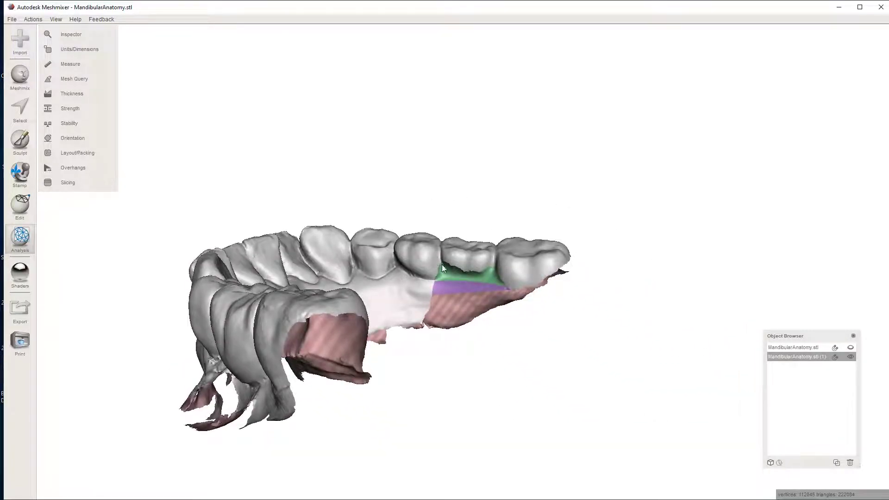
double_click(455, 285)
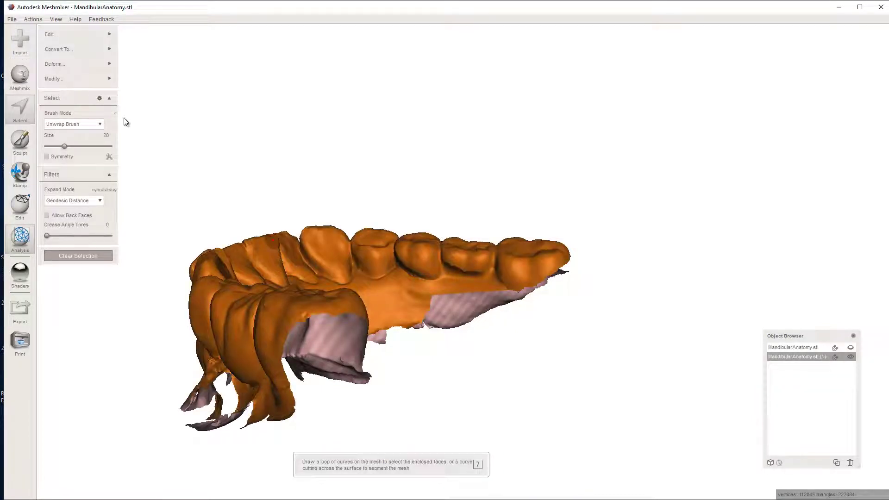
left_click(92, 78)
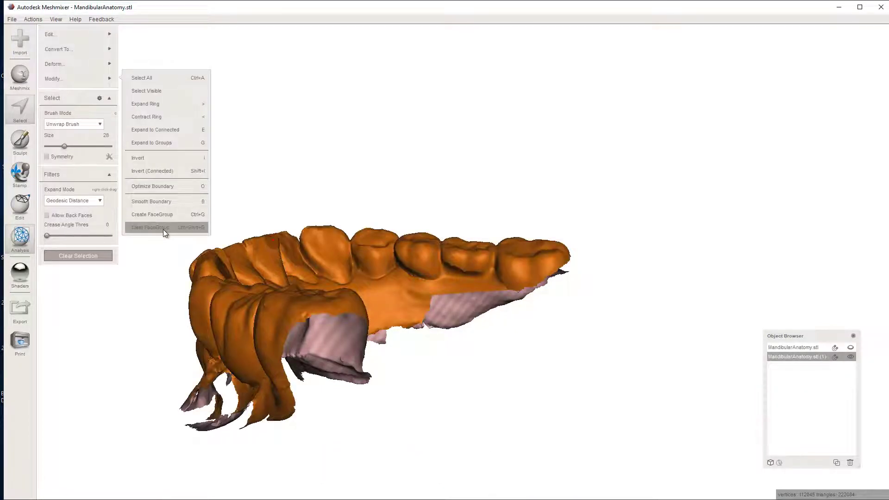
key("Escape")
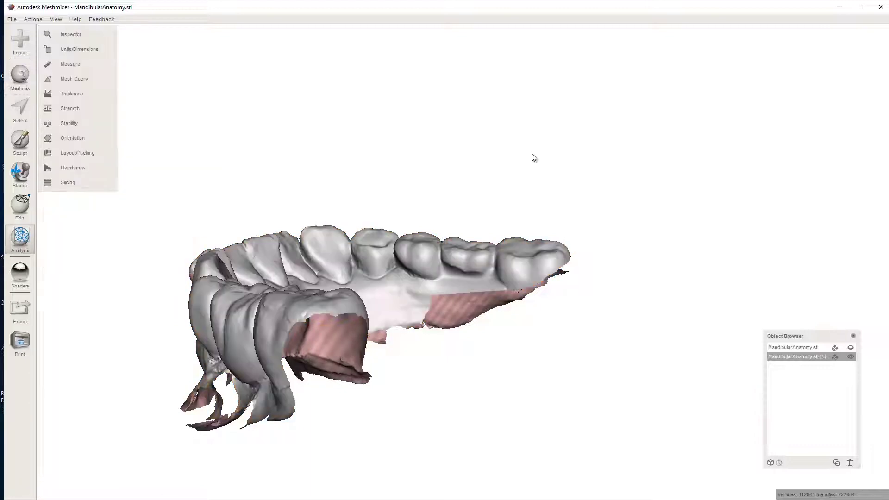
Step: Show MandibularAnatomy.stl, hide the MandibularAnatomy.stl (1) copy, and make the version with the missing tooth active for inspection
right_click_drag(341, 211, 373, 293)
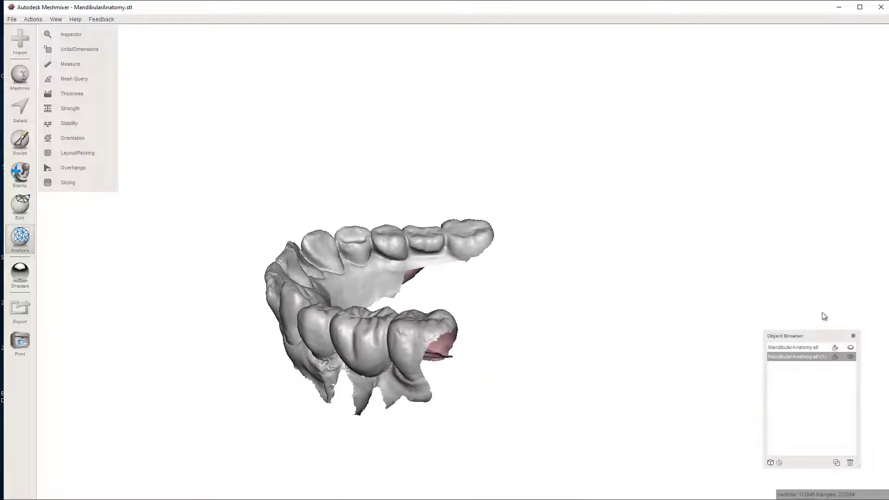
left_click(851, 348)
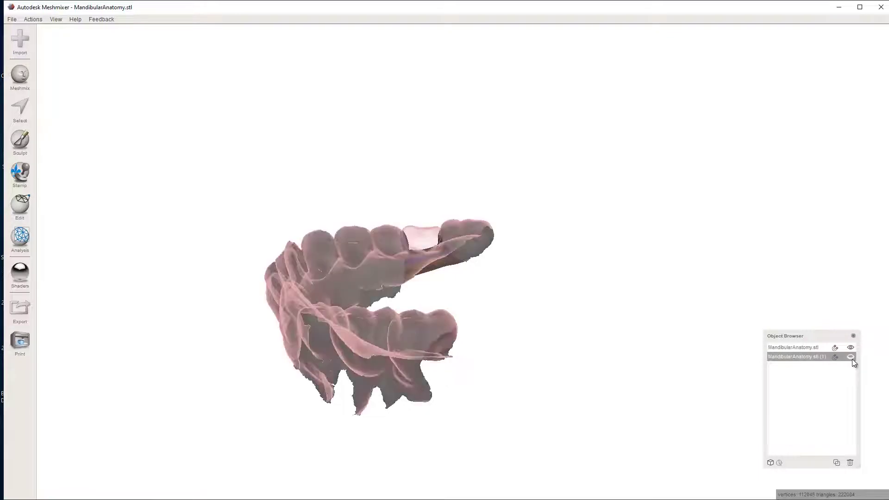
left_click(363, 248)
right_click_drag(362, 249, 562, 270)
right_click_drag(569, 271, 276, 316)
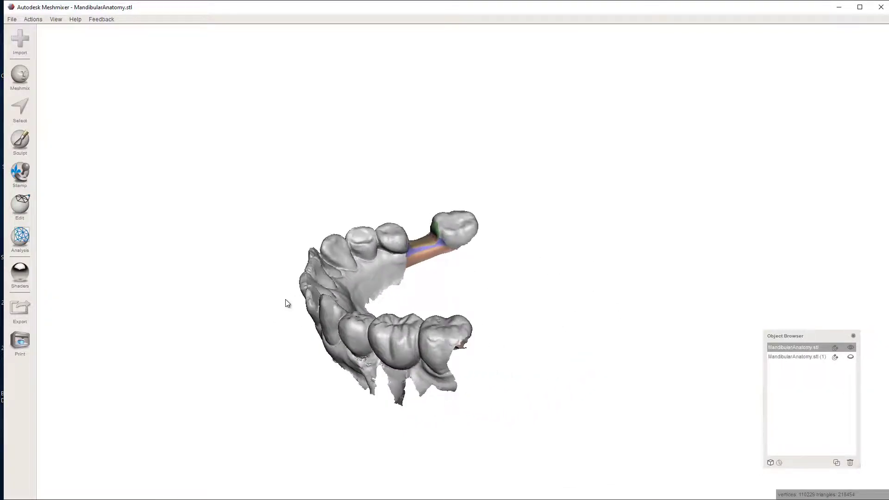
right_click_drag(370, 295, 513, 301)
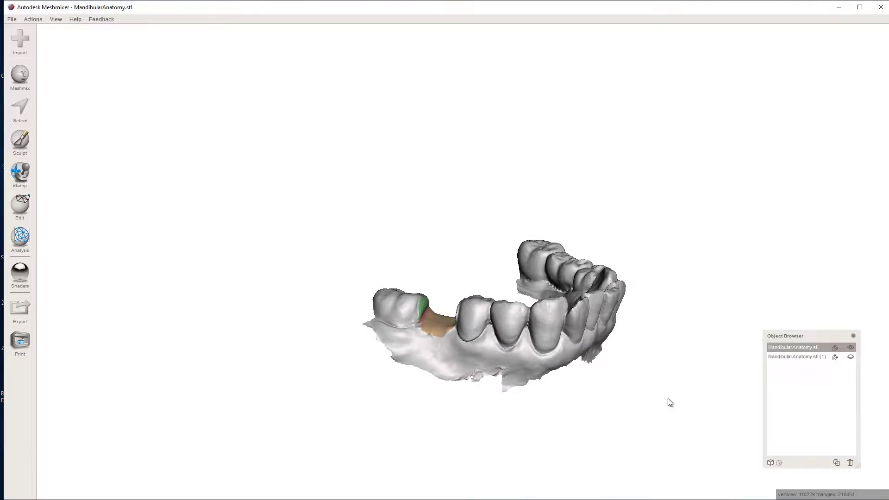